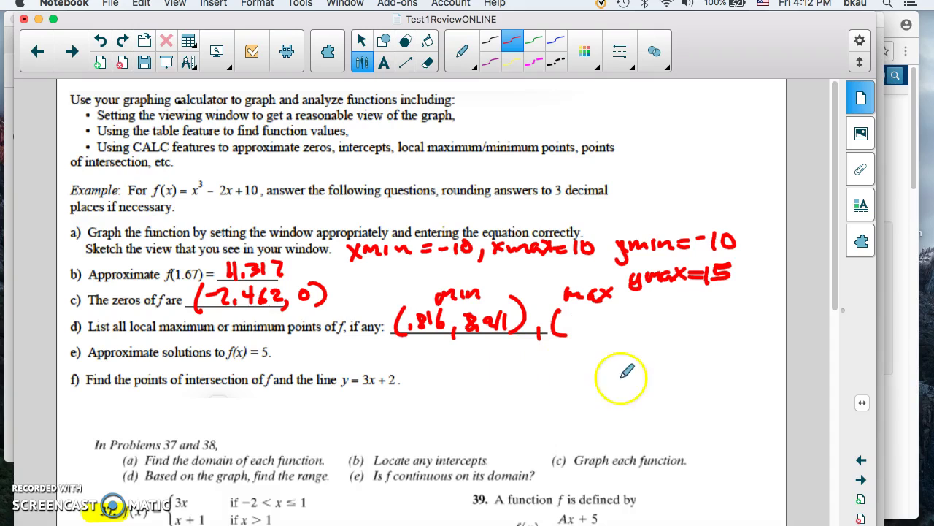
# Step: Use the Alt+P shortcut in SMART Notebook while labelling part d's minimum (.816, 8.911) and 'max'
pyautogui.hotkey('alt', 'p')
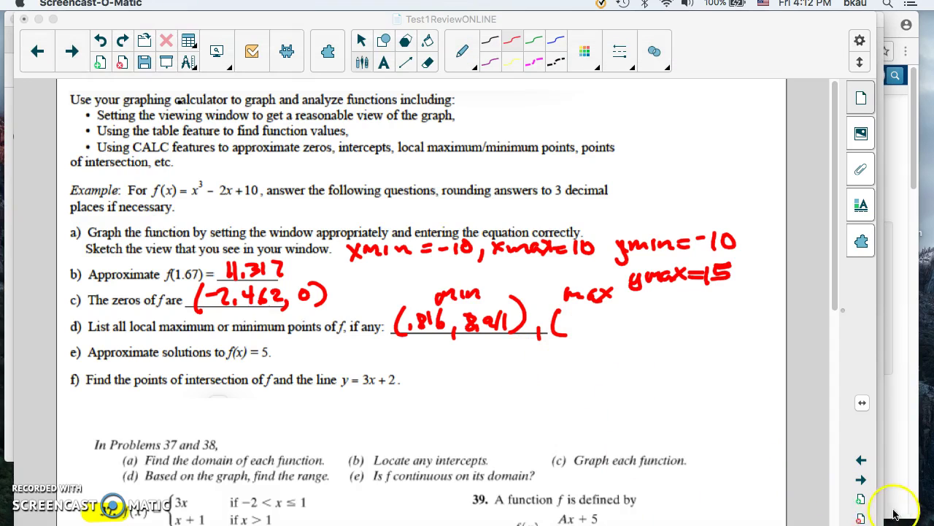
# Step: Bring WabbitEmu forward and choose 4:maximum from the CALC menu
pyautogui.click(816, 482)
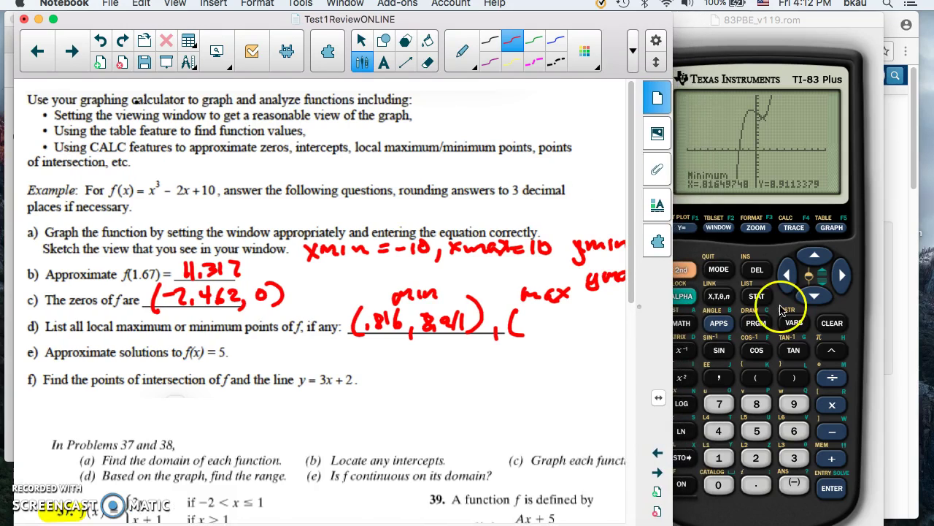
pyautogui.click(847, 23)
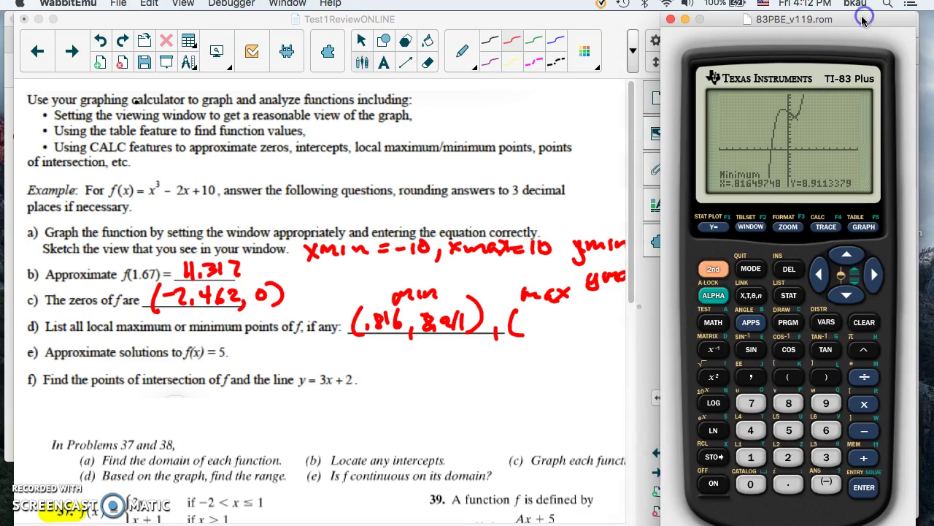
pyautogui.click(803, 93)
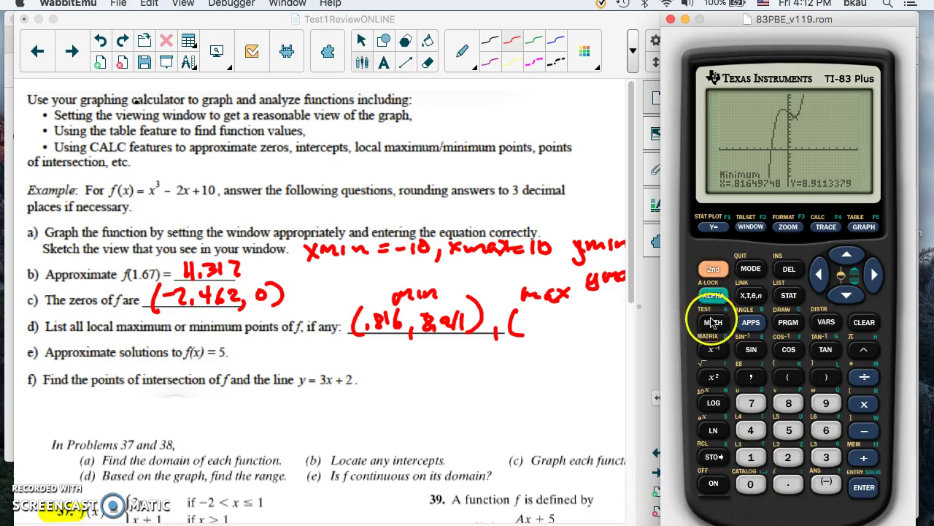
pyautogui.click(714, 269)
pyautogui.click(826, 228)
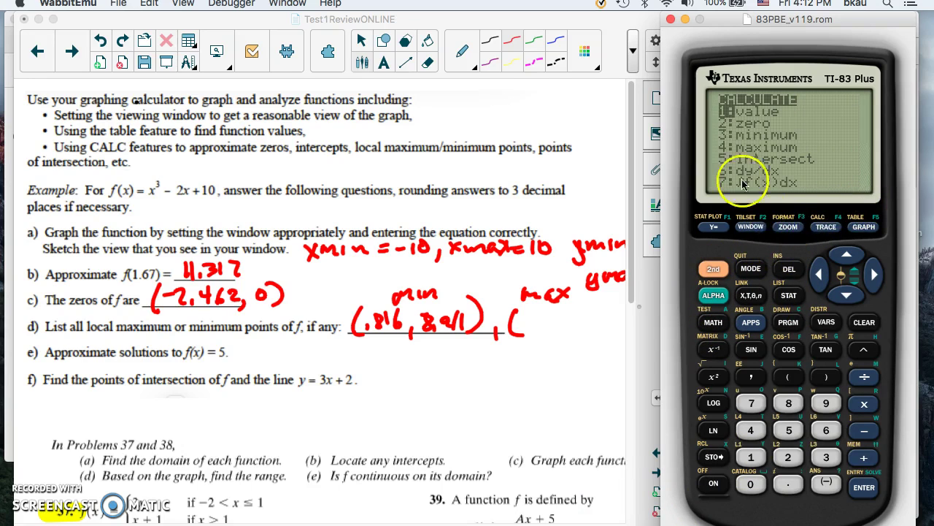
pyautogui.click(751, 430)
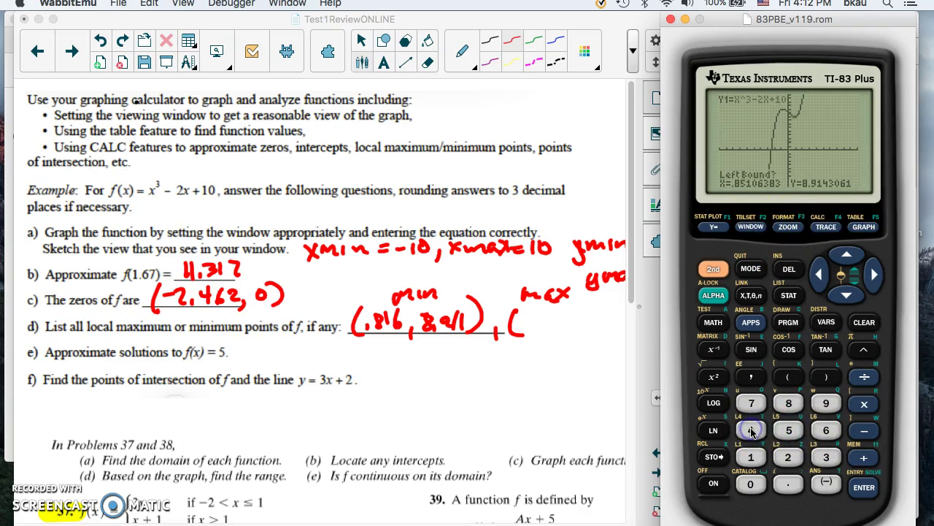
# Step: Set left and right bounds around the peak and compute the maximum at X=-.8164982, Y=11.08866
pyautogui.click(818, 273)
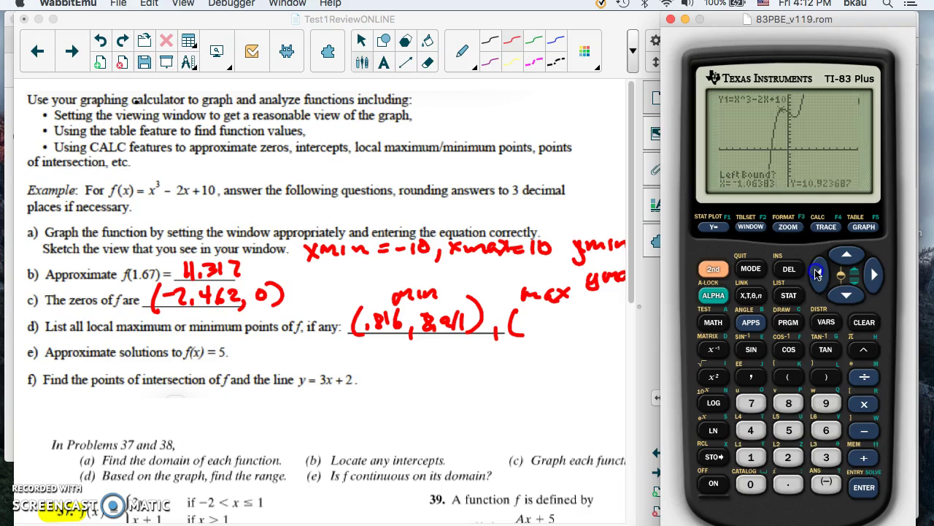
pyautogui.click(864, 489)
pyautogui.click(891, 257)
pyautogui.click(875, 275)
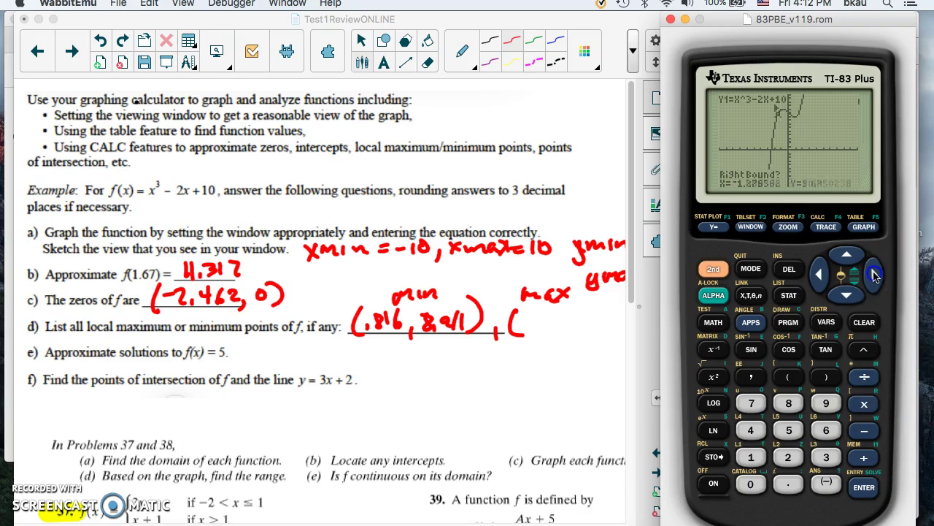
pyautogui.click(875, 274)
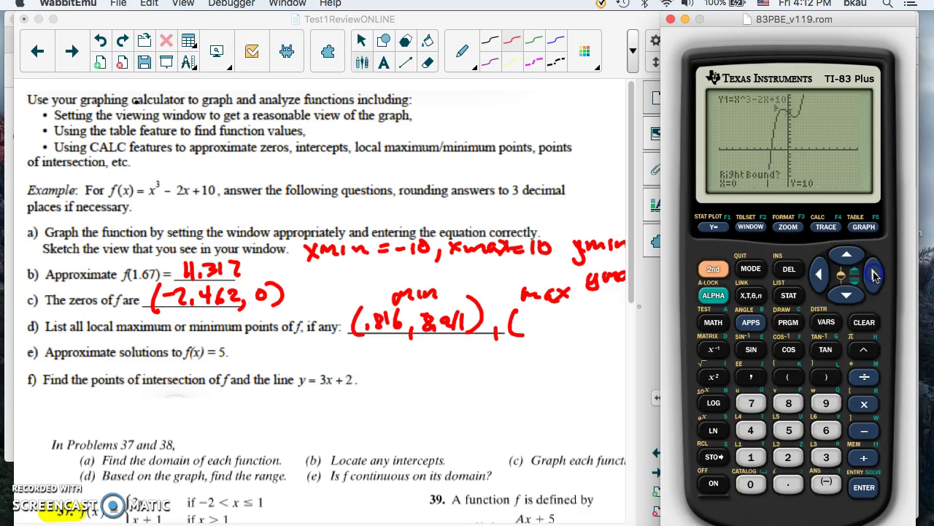
pyautogui.click(863, 487)
pyautogui.click(847, 175)
pyautogui.click(818, 274)
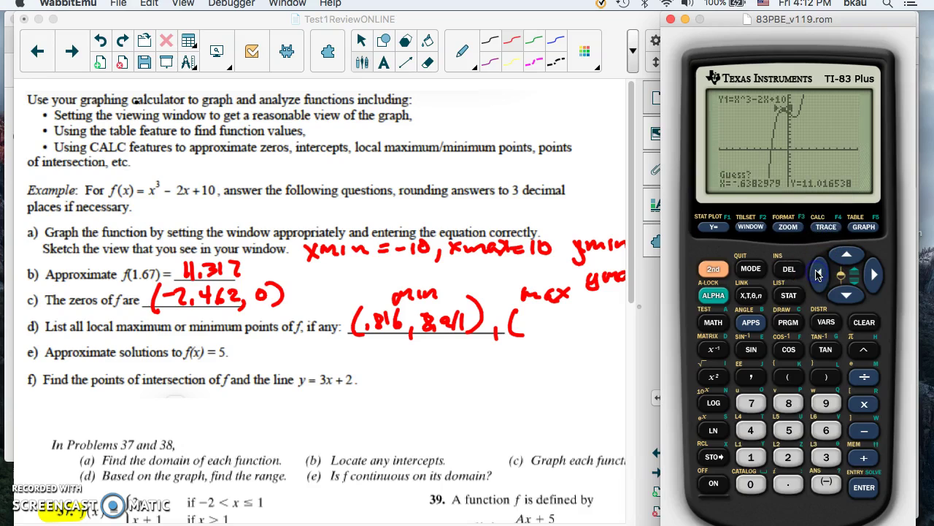
pyautogui.click(864, 487)
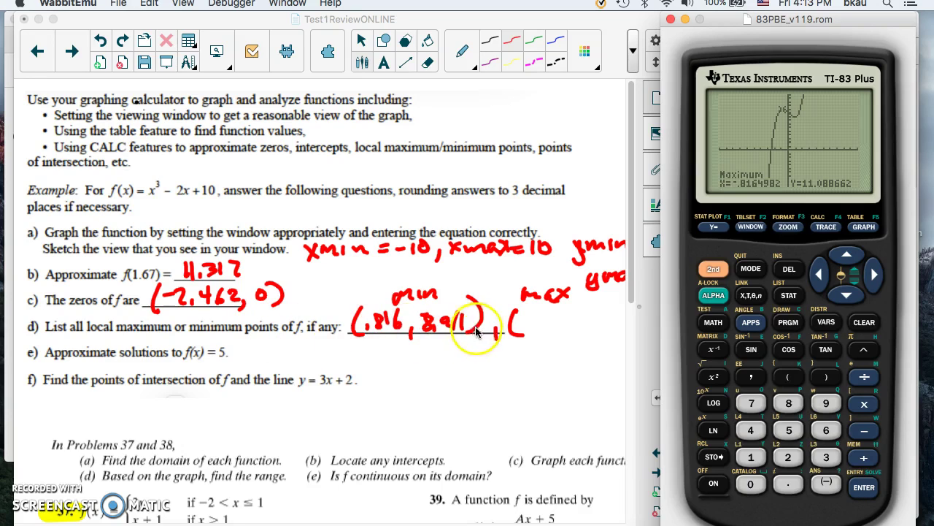
pyautogui.click(528, 323)
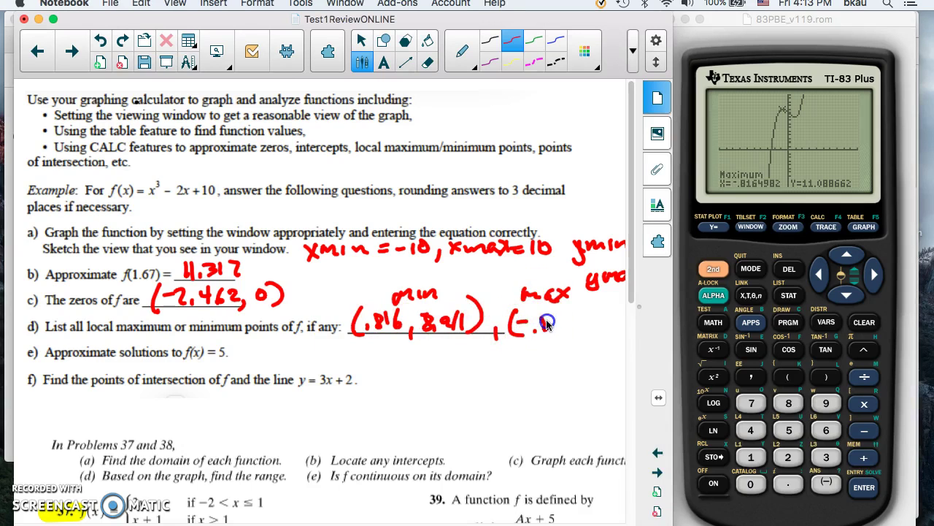
# Step: Handwrite (-.816, 11.089) in red after 'max' on part d's line
pyautogui.moveTo(556, 329); pyautogui.dragTo(566, 330)
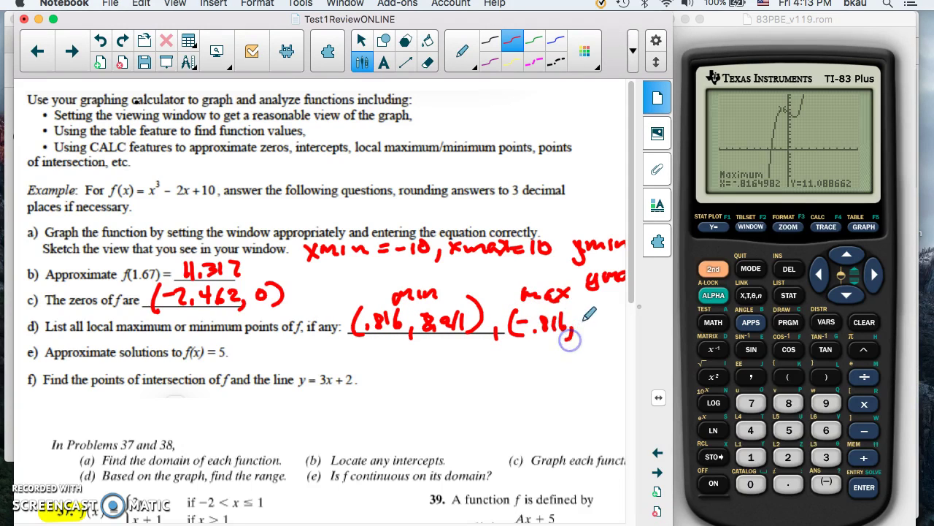
pyautogui.moveTo(606, 326)
pyautogui.mouseDown()
pyautogui.moveTo(608, 315)
pyautogui.moveTo(610, 340)
pyautogui.mouseUp()
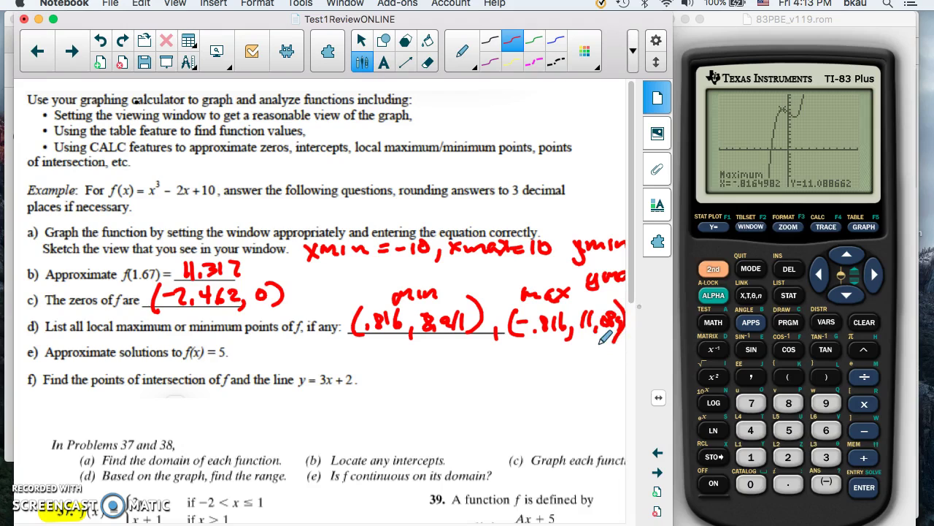
pyautogui.click(717, 235)
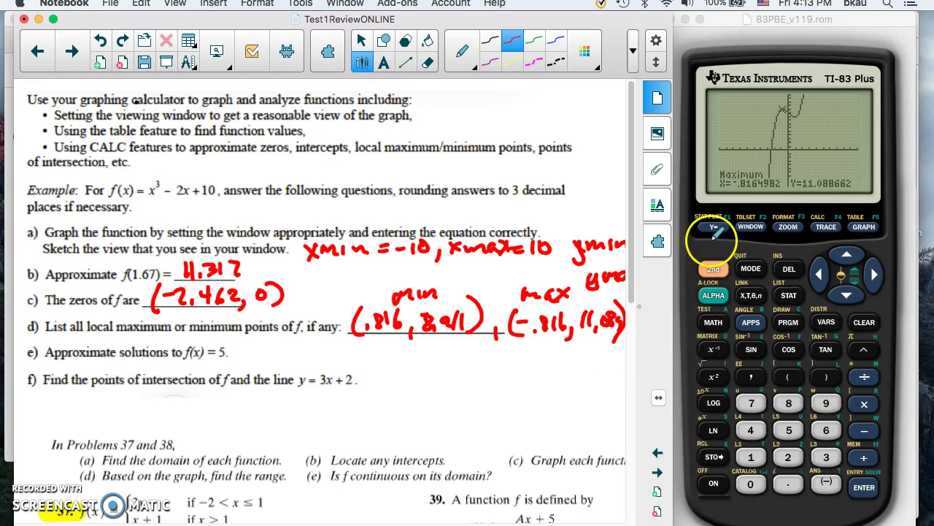
# Step: Define Y2 as the line 5 and graph it together with the cubic
pyautogui.click(713, 269)
pyautogui.click(712, 227)
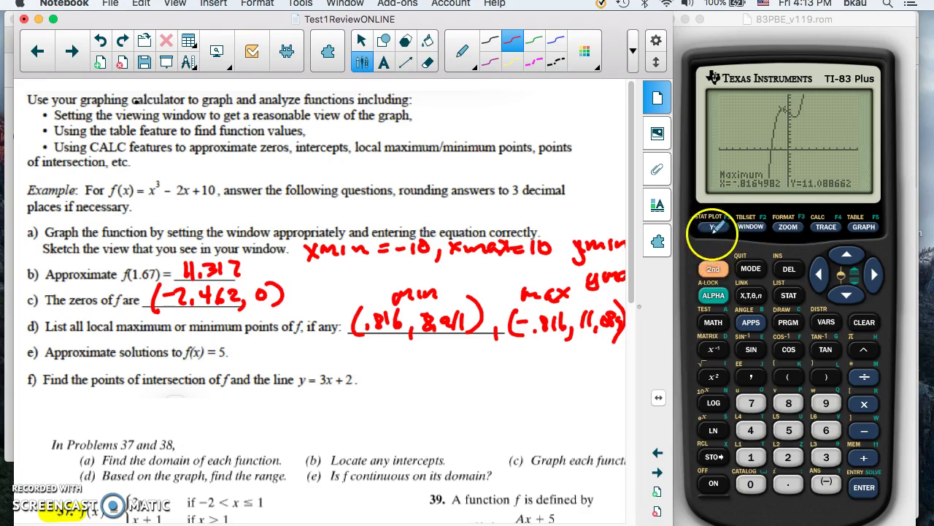
pyautogui.click(713, 484)
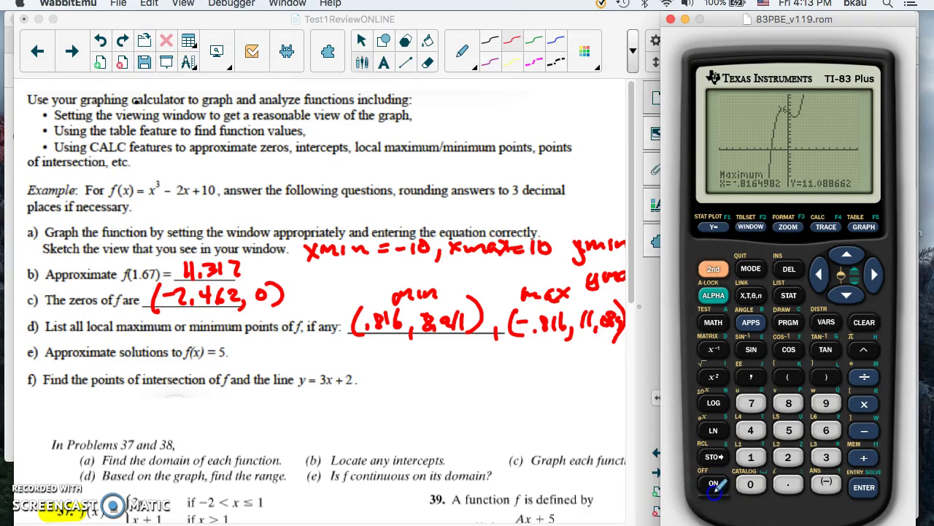
pyautogui.click(714, 226)
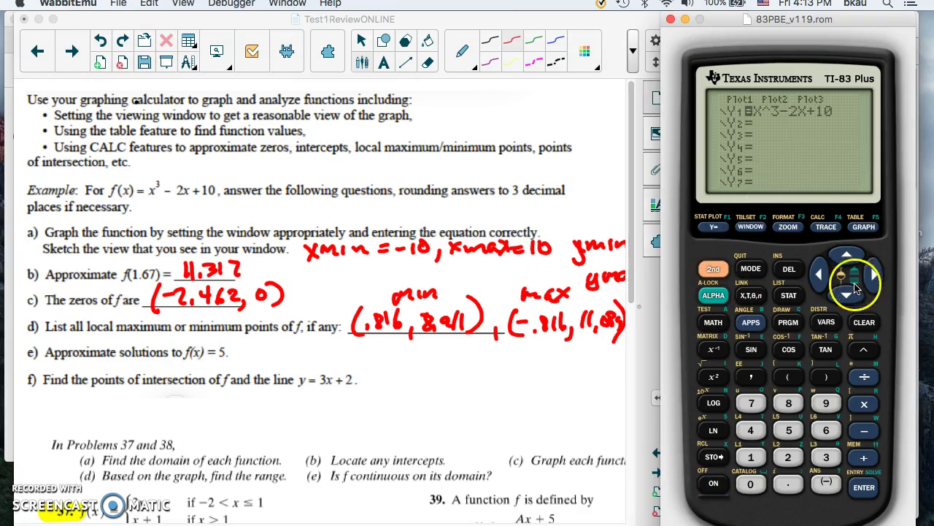
pyautogui.click(789, 430)
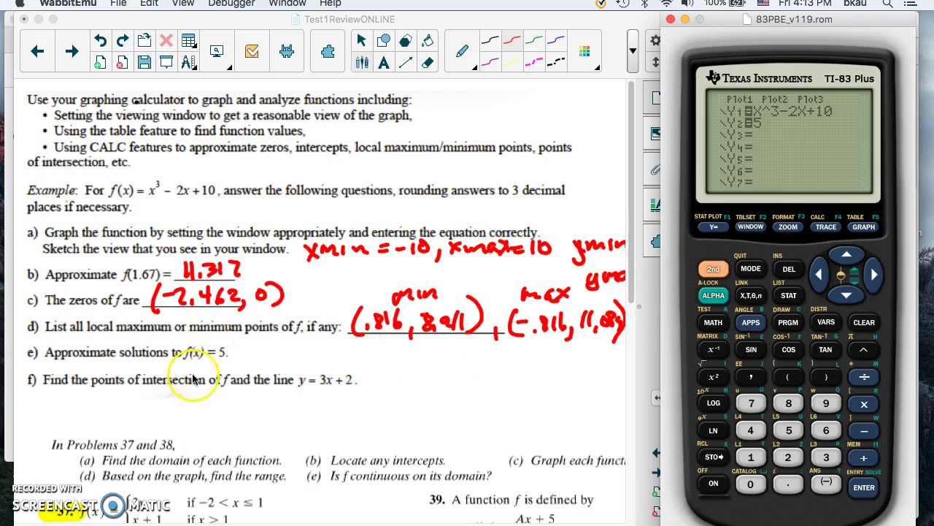
pyautogui.click(872, 228)
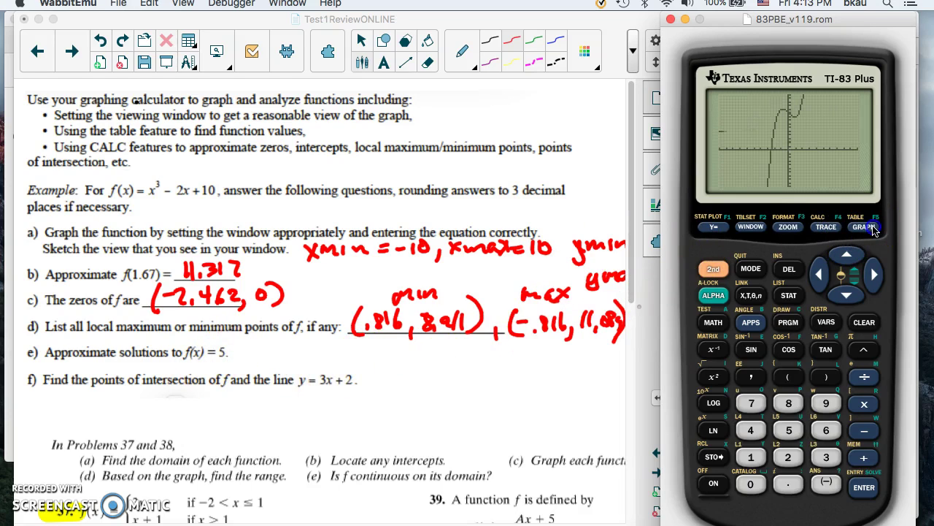
pyautogui.moveTo(830, 201)
pyautogui.mouseDown()
pyautogui.moveTo(793, 130)
pyautogui.moveTo(775, 135)
pyautogui.mouseUp()
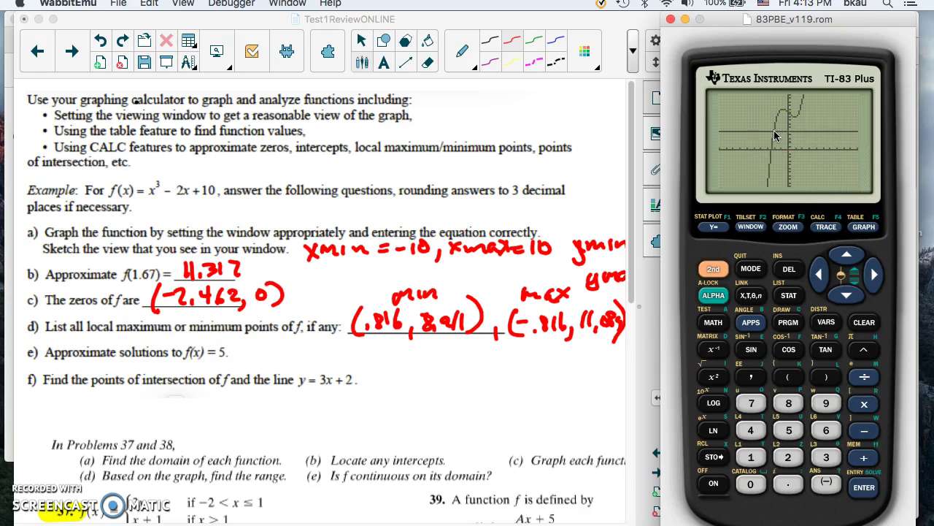
# Step: Use CALC intersect to find the crossing at X=-2.094551, Y=5
pyautogui.click(710, 272)
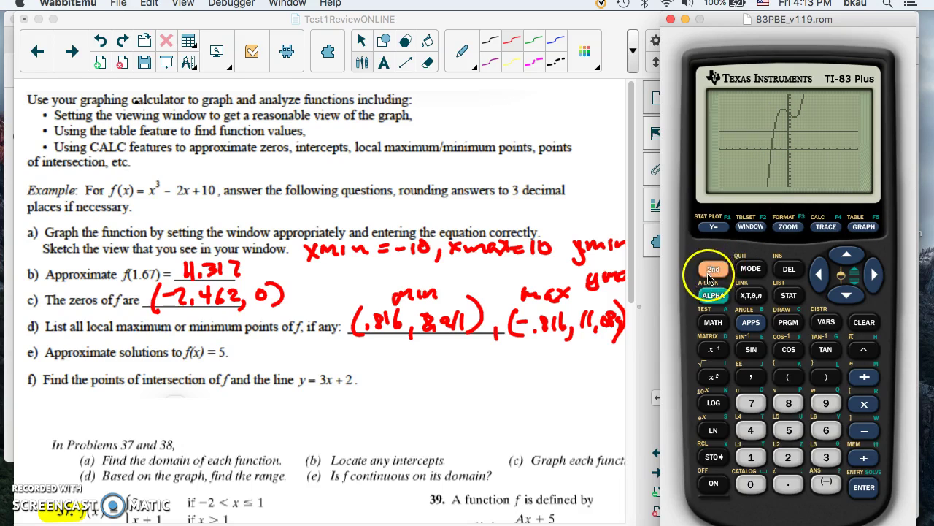
pyautogui.click(827, 224)
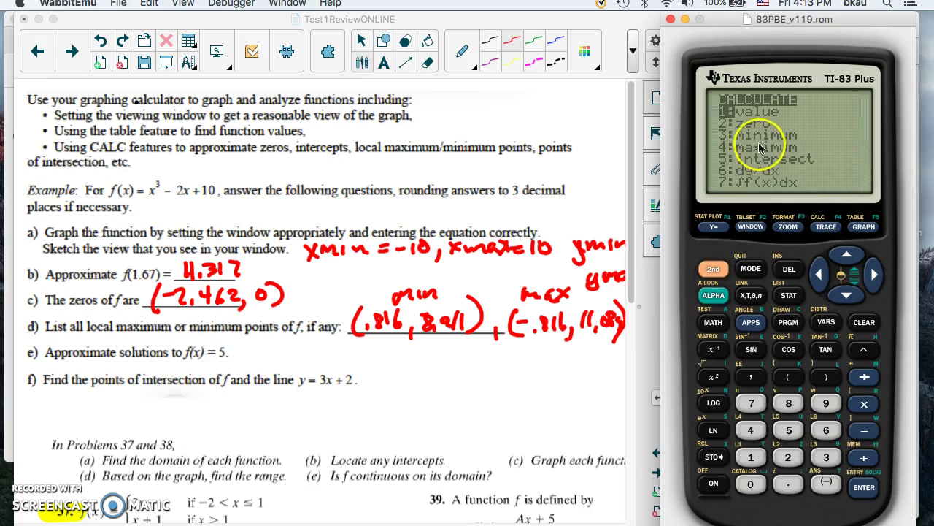
pyautogui.click(790, 434)
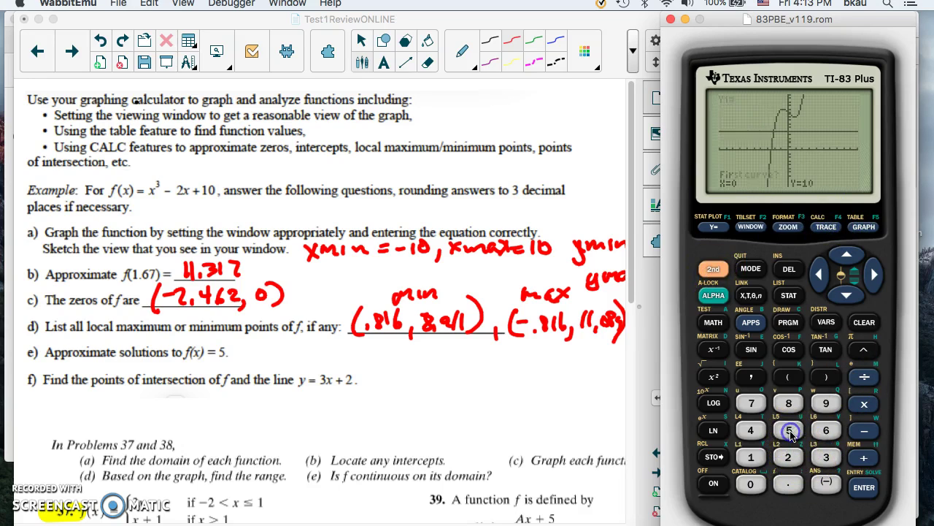
pyautogui.click(861, 495)
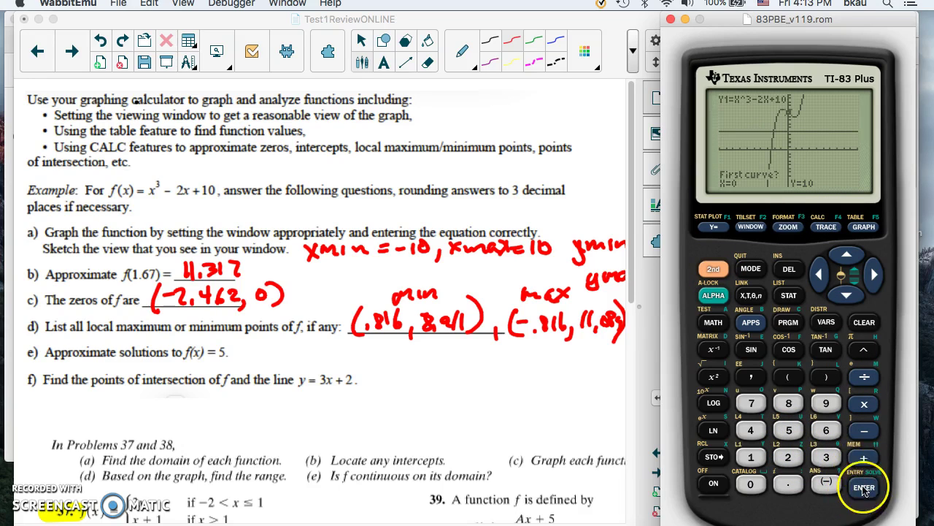
pyautogui.click(865, 495)
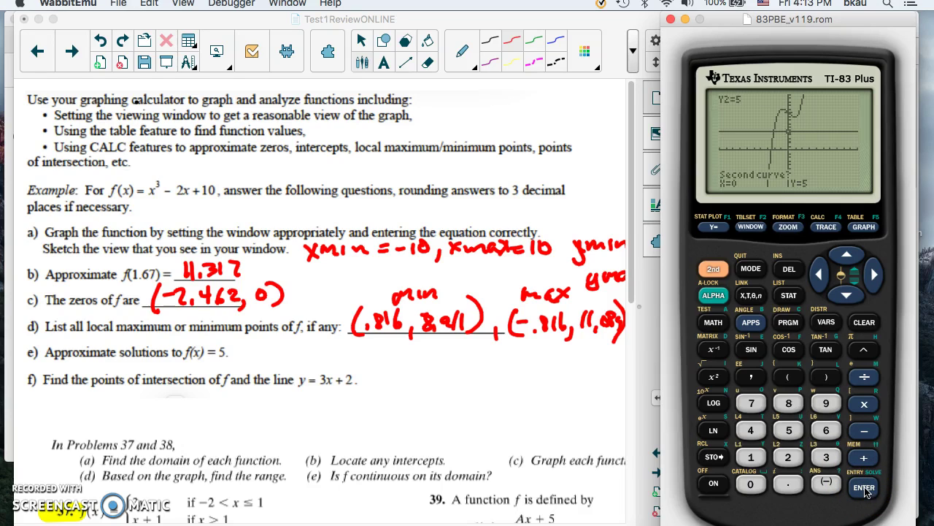
pyautogui.moveTo(866, 491); pyautogui.dragTo(828, 283)
pyautogui.click(827, 283)
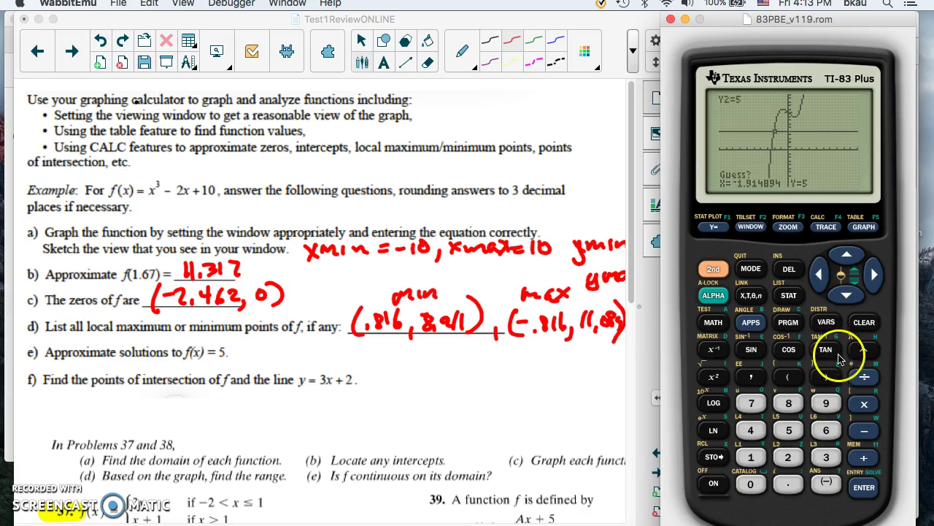
pyautogui.click(862, 492)
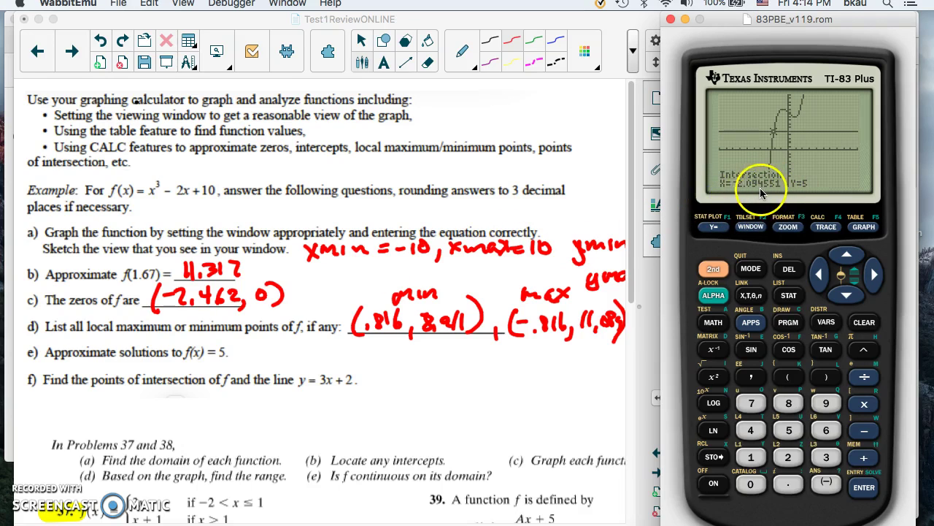
pyautogui.click(256, 358)
# Step: Handwrite X ≈ -2.095 in red beside part e)
pyautogui.moveTo(257, 344)
pyautogui.mouseDown()
pyautogui.moveTo(273, 358)
pyautogui.moveTo(366, 362)
pyautogui.moveTo(381, 349)
pyautogui.mouseUp()
pyautogui.click(316, 354)
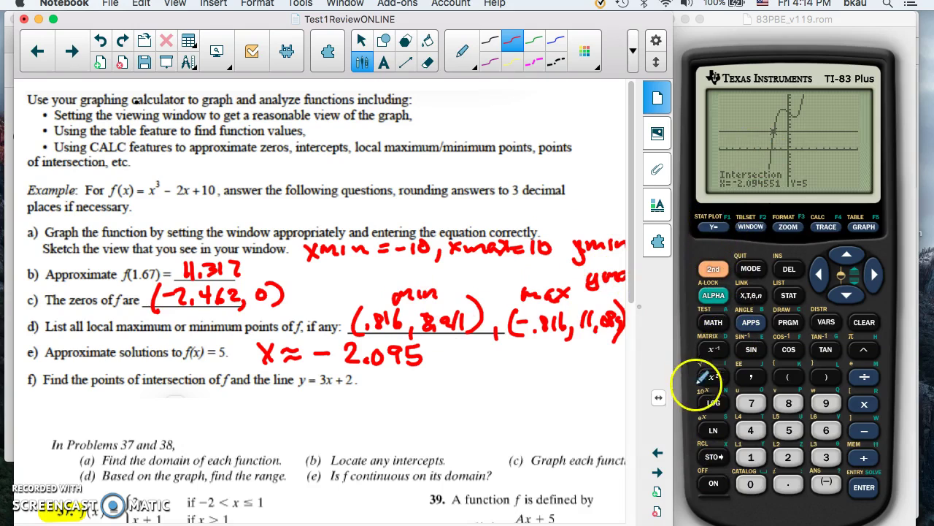
pyautogui.click(722, 508)
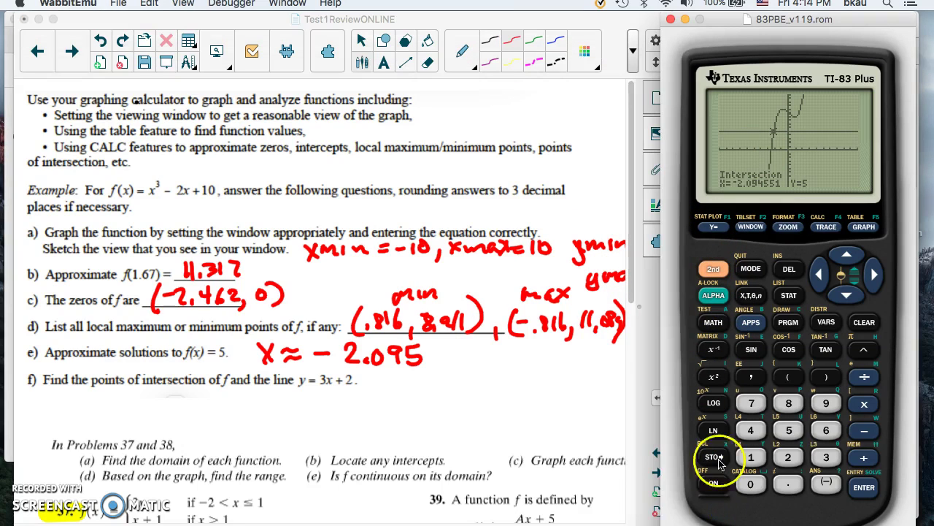
# Step: Change Y2 to 3X+2 and graph it with the cubic
pyautogui.click(713, 227)
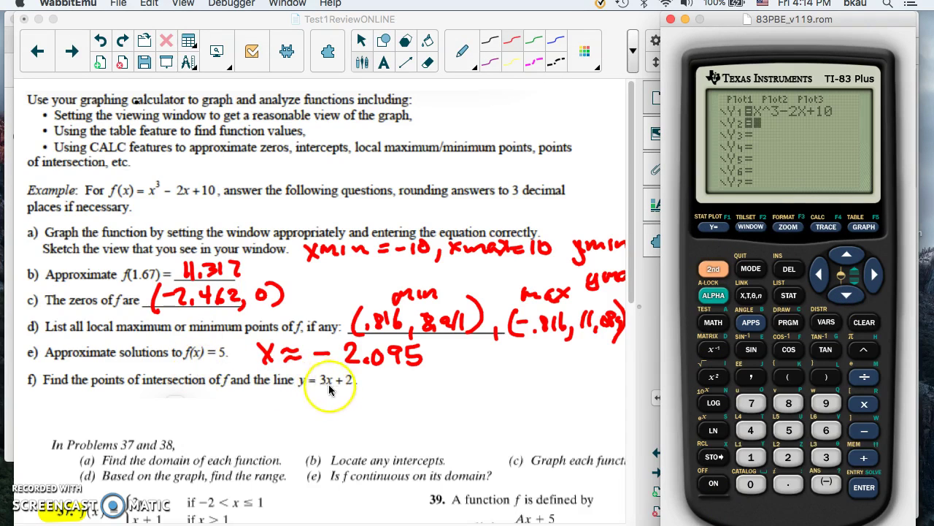
pyautogui.click(826, 457)
pyautogui.click(757, 295)
pyautogui.click(862, 455)
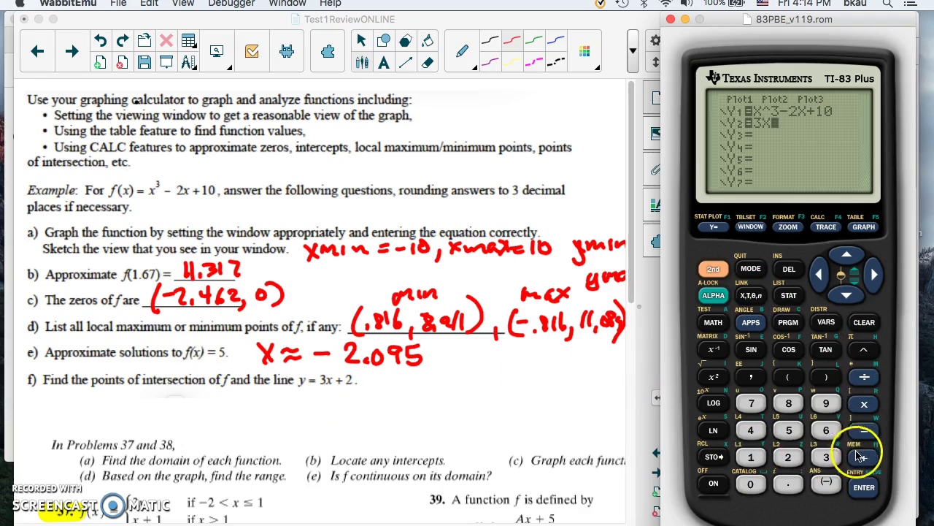
pyautogui.click(789, 457)
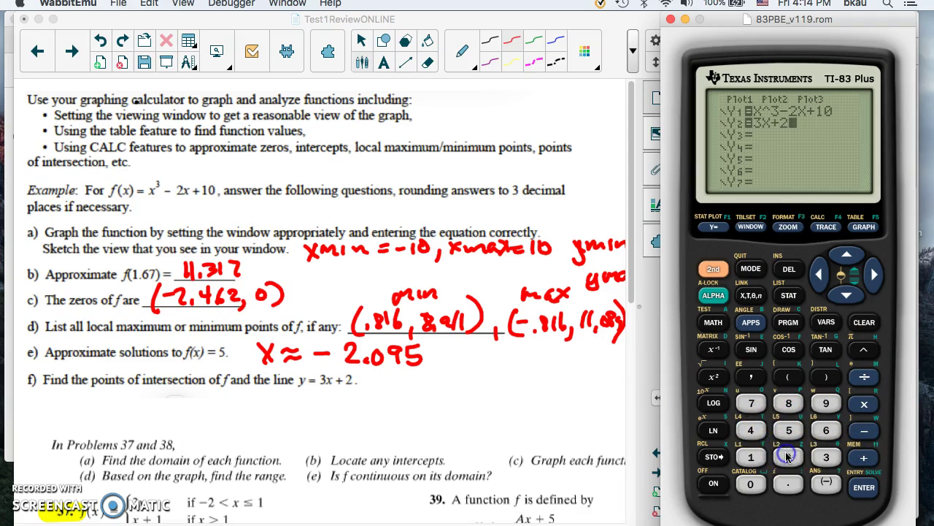
pyautogui.click(862, 227)
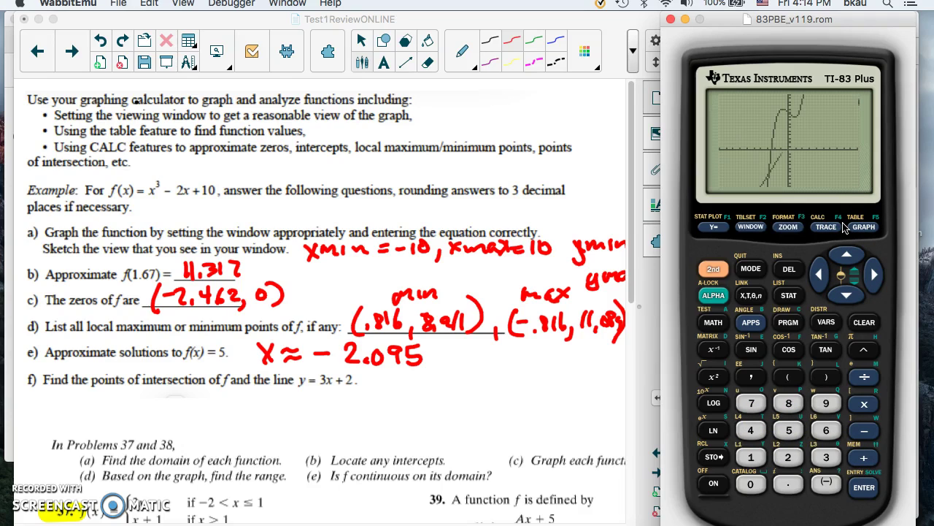
pyautogui.moveTo(833, 225)
pyautogui.mouseDown()
pyautogui.moveTo(798, 172)
pyautogui.moveTo(807, 116)
pyautogui.moveTo(772, 178)
pyautogui.mouseUp()
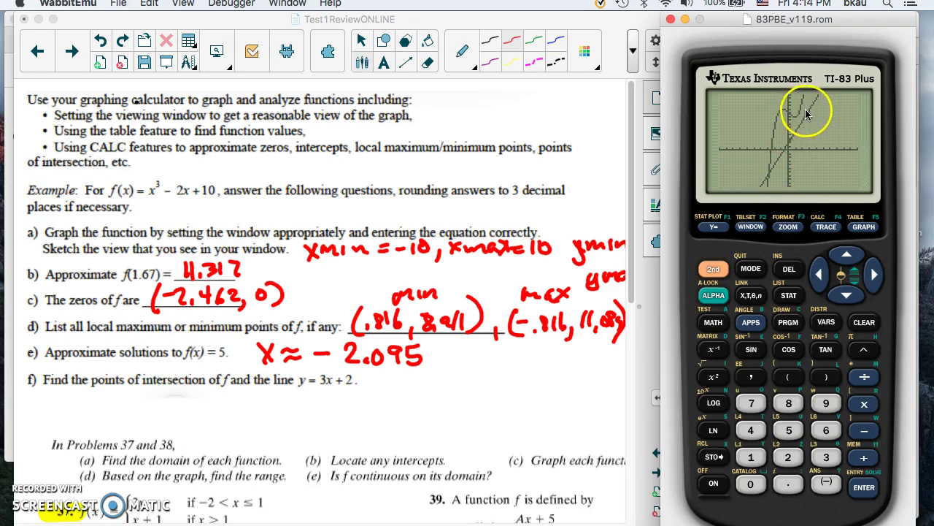
# Step: Use CALC intersect to find the crossing at X=-2.802589, Y=-6.407766
pyautogui.click(715, 267)
pyautogui.click(820, 228)
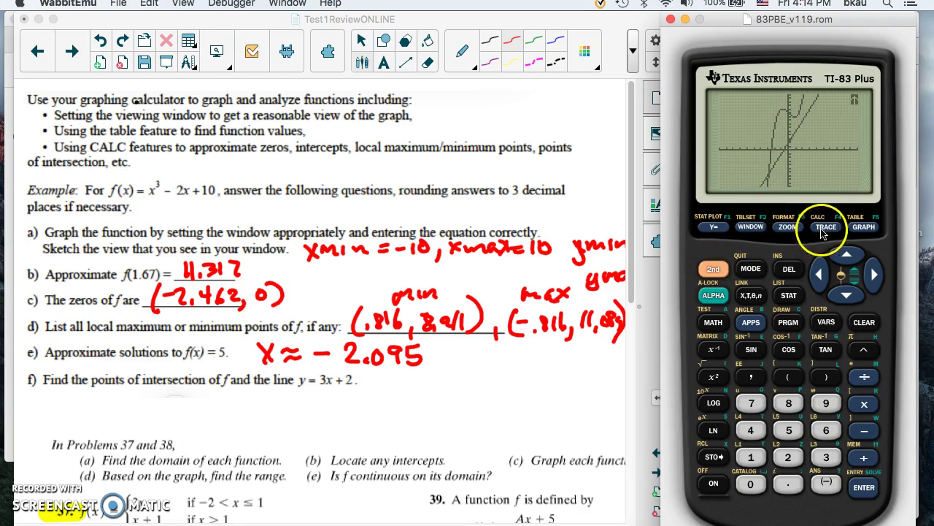
pyautogui.click(789, 430)
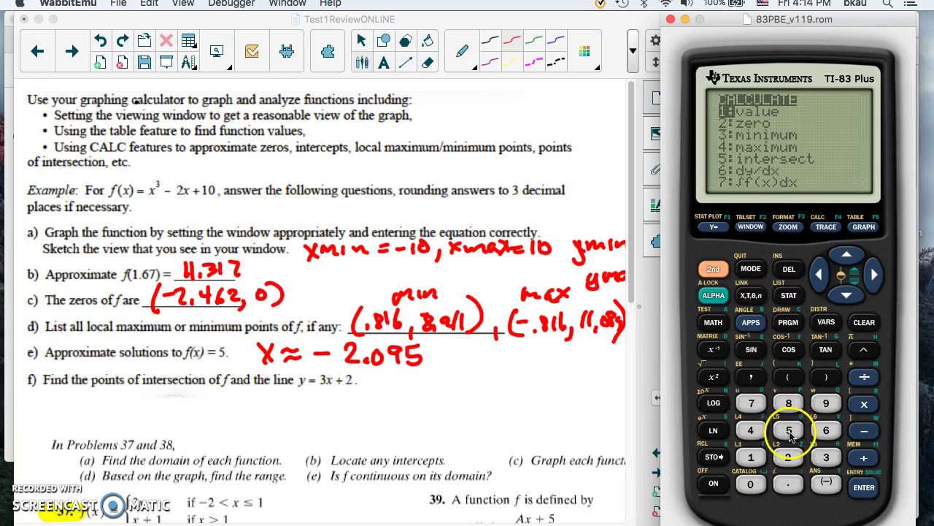
pyautogui.click(864, 489)
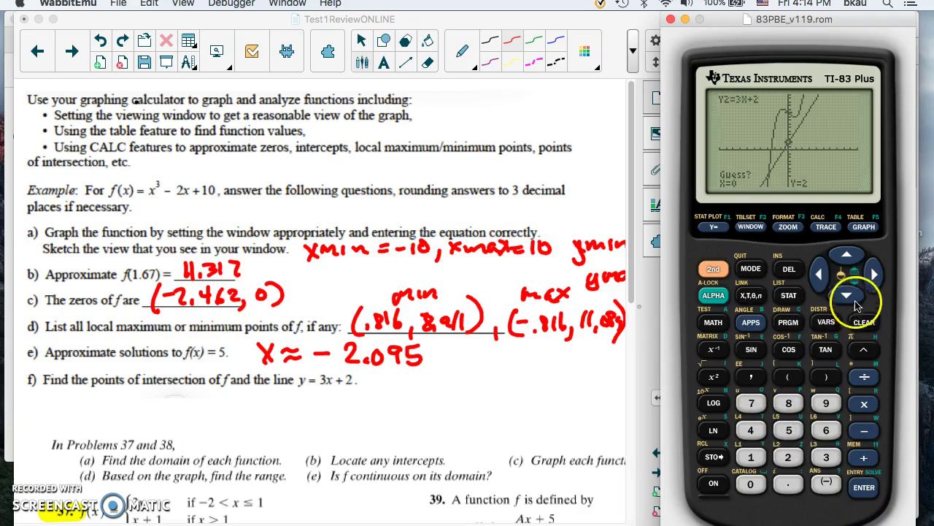
pyautogui.click(818, 274)
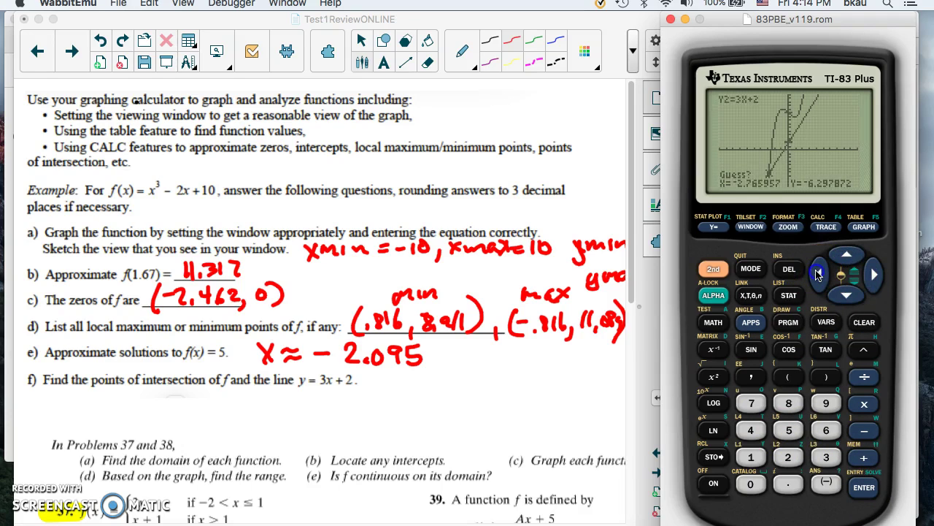
pyautogui.click(874, 274)
pyautogui.click(876, 406)
pyautogui.click(861, 497)
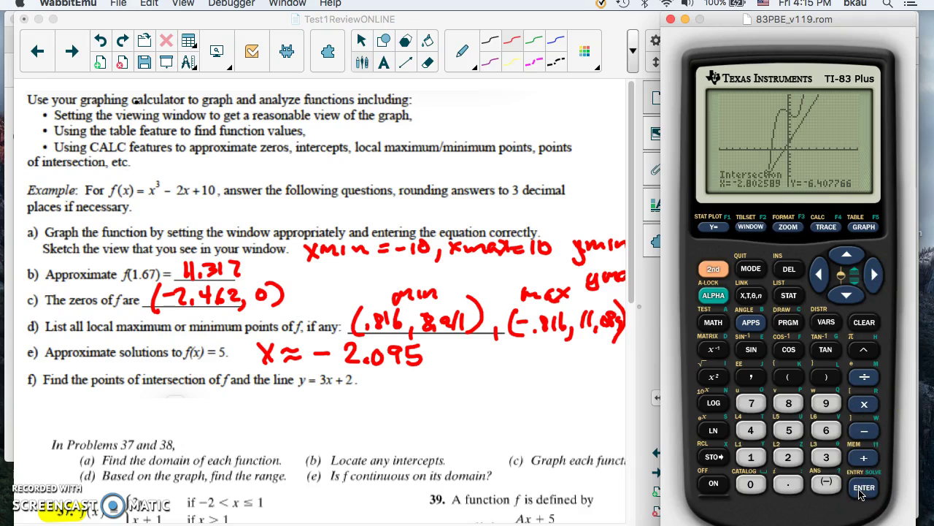
pyautogui.click(494, 396)
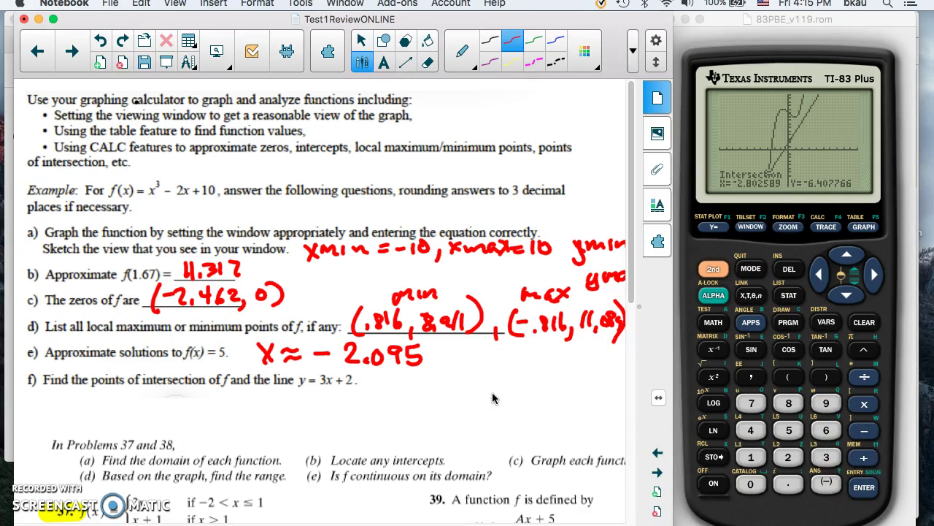
# Step: Handwrite X ≈ -2.803 in red under part f)
pyautogui.moveTo(356, 398); pyautogui.dragTo(370, 412)
pyautogui.moveTo(368, 397); pyautogui.dragTo(359, 414)
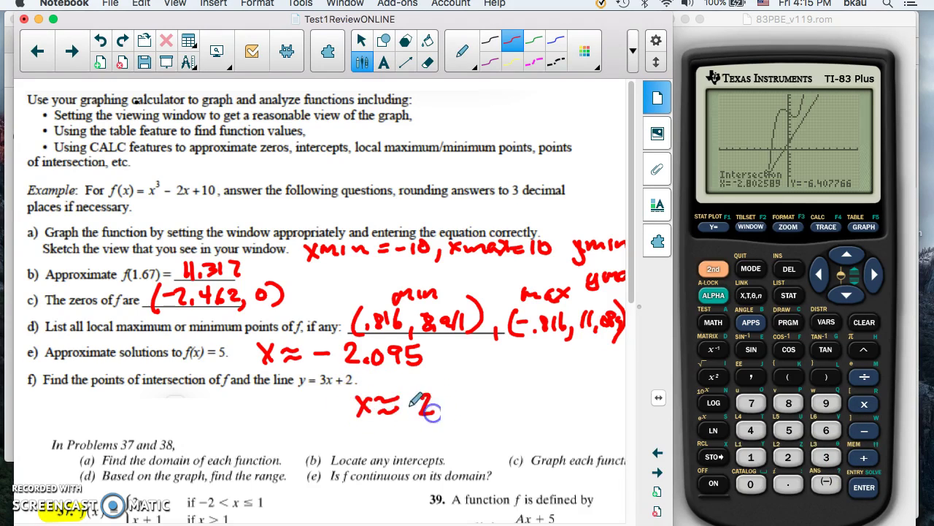
pyautogui.moveTo(469, 396); pyautogui.dragTo(474, 394)
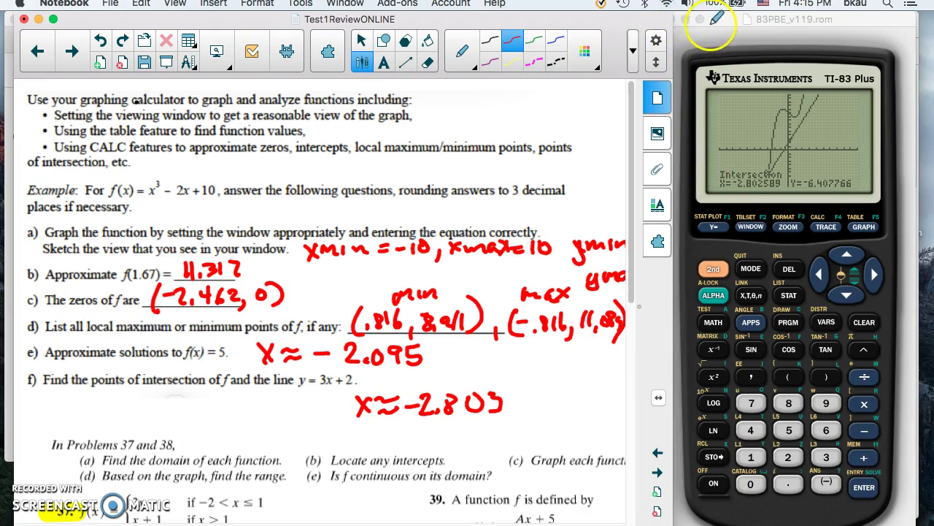
pyautogui.click(714, 22)
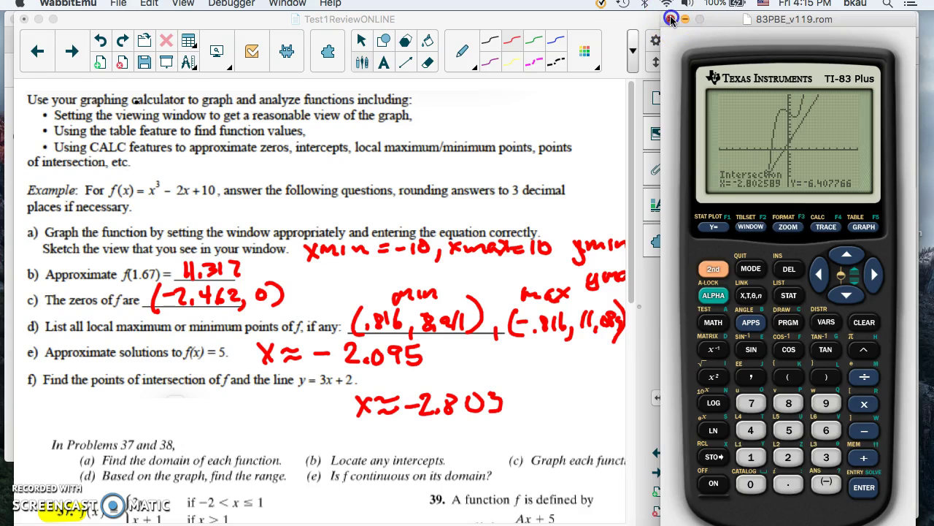
# Step: Close WabbitEmu and widen the Notebook window to show all the ink
pyautogui.click(671, 20)
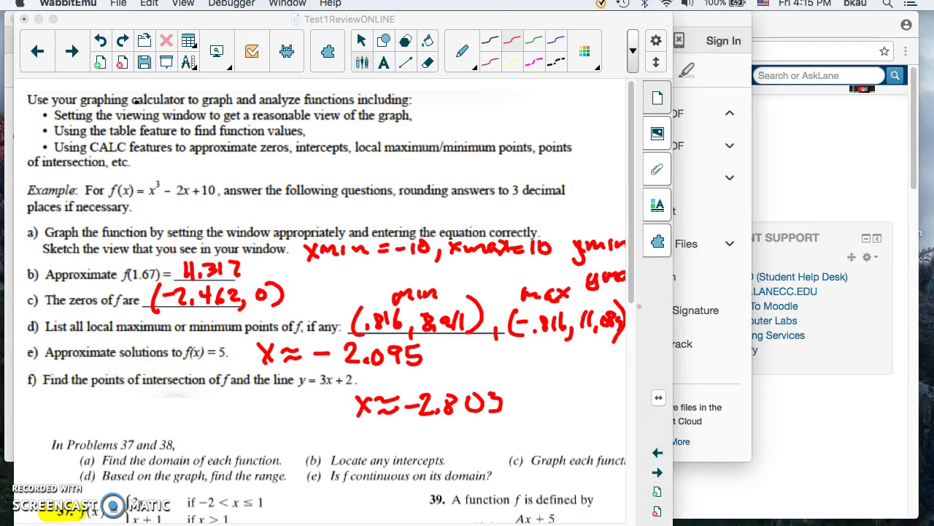
pyautogui.moveTo(672, 292); pyautogui.dragTo(807, 292)
pyautogui.moveTo(762, 254)
pyautogui.mouseDown()
pyautogui.moveTo(763, 471)
pyautogui.moveTo(767, 377)
pyautogui.moveTo(768, 385)
pyautogui.mouseUp()
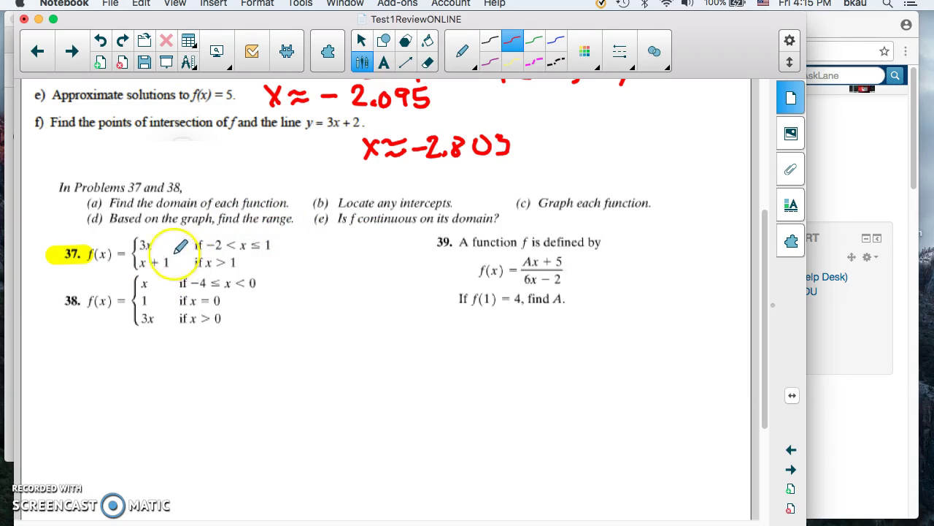
# Step: Underline problem 37's x + 1 piece and conditions -2 < x ≤ 1 and x > 1 in red
pyautogui.moveTo(136, 272); pyautogui.dragTo(169, 271)
pyautogui.moveTo(261, 248); pyautogui.dragTo(260, 246)
pyautogui.moveTo(209, 278); pyautogui.dragTo(228, 276)
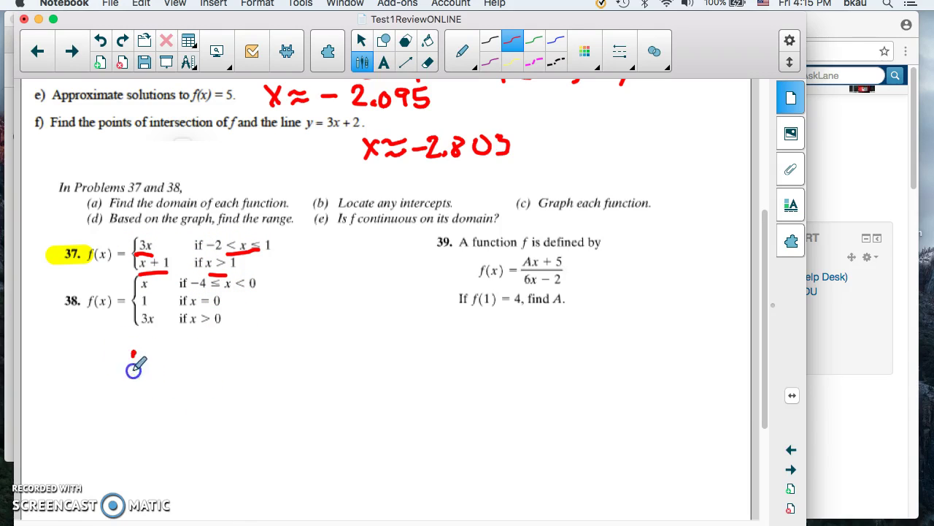
# Step: Sketch axes for problem 37 with a tick labelled -2
pyautogui.scroll(2, 139, 459)
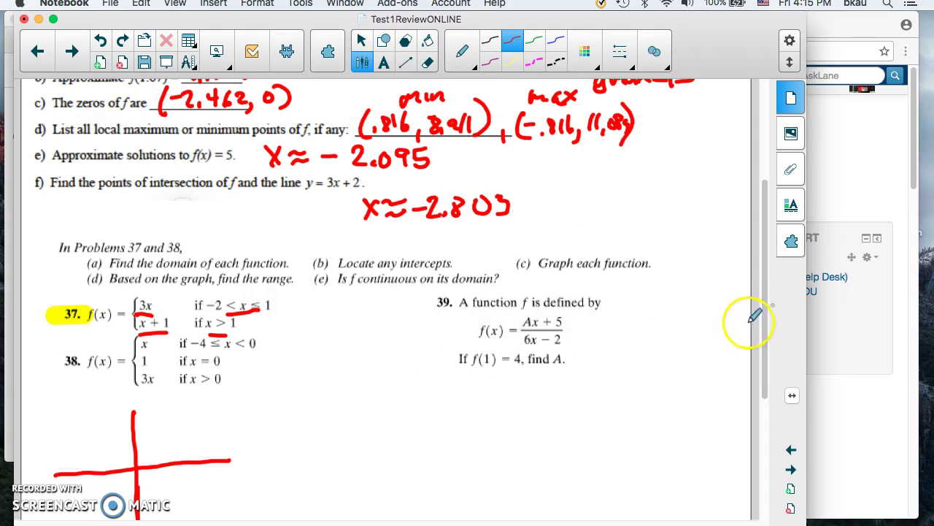
pyautogui.scroll(1, 770, 308)
pyautogui.moveTo(765, 308)
pyautogui.mouseDown()
pyautogui.moveTo(765, 361)
pyautogui.moveTo(740, 382)
pyautogui.mouseUp()
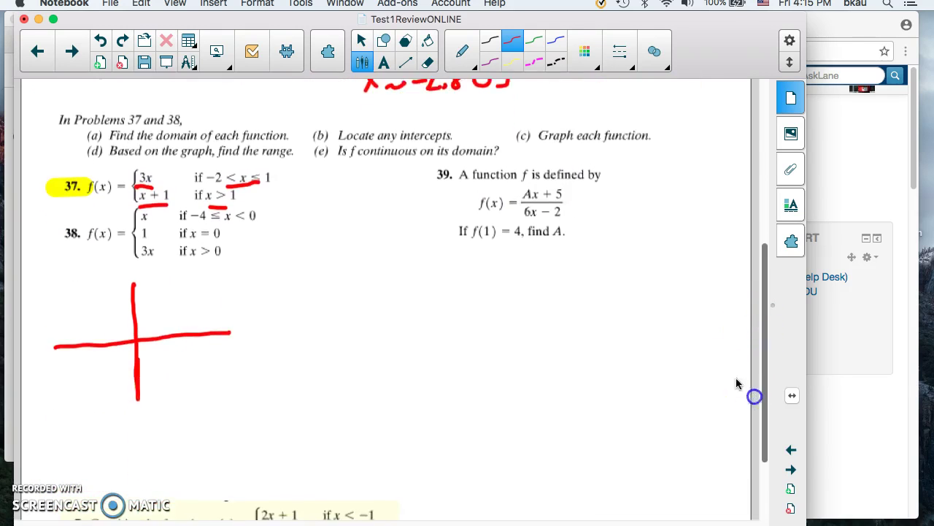
pyautogui.moveTo(109, 322); pyautogui.dragTo(111, 331)
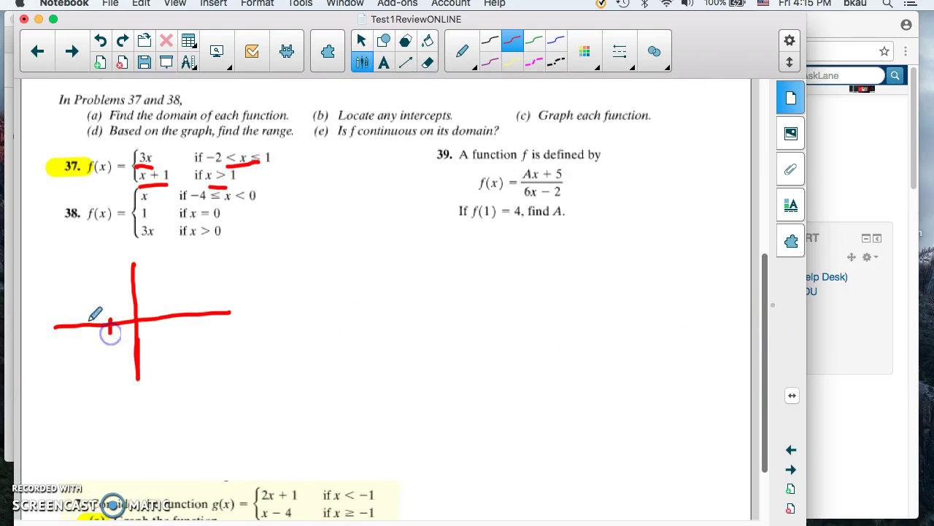
pyautogui.moveTo(71, 355); pyautogui.dragTo(75, 356)
pyautogui.moveTo(86, 352); pyautogui.dragTo(100, 369)
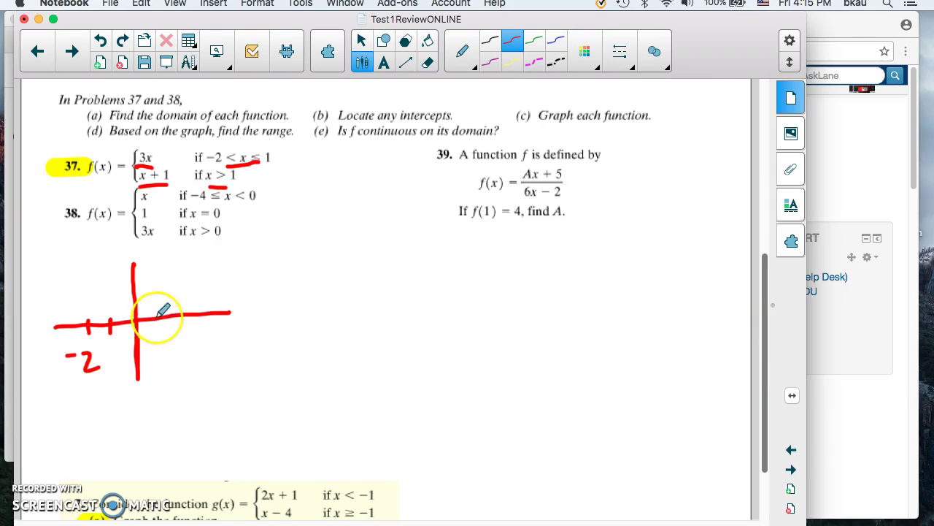